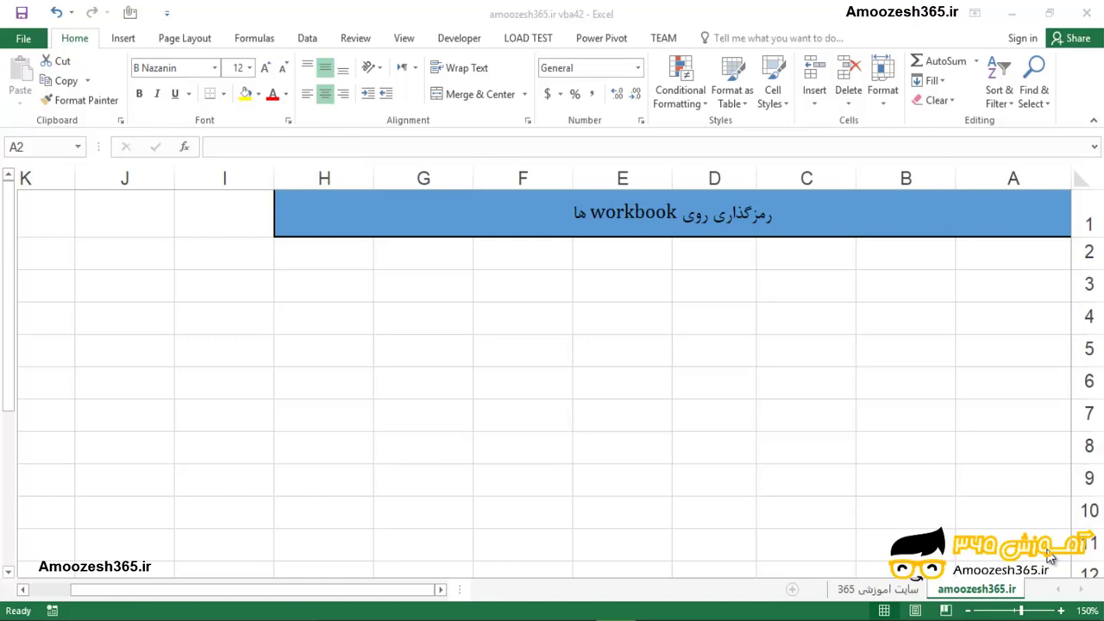
Switch the ribbon to the Developer tab in the workbook-password workbook
left_click(442, 40)
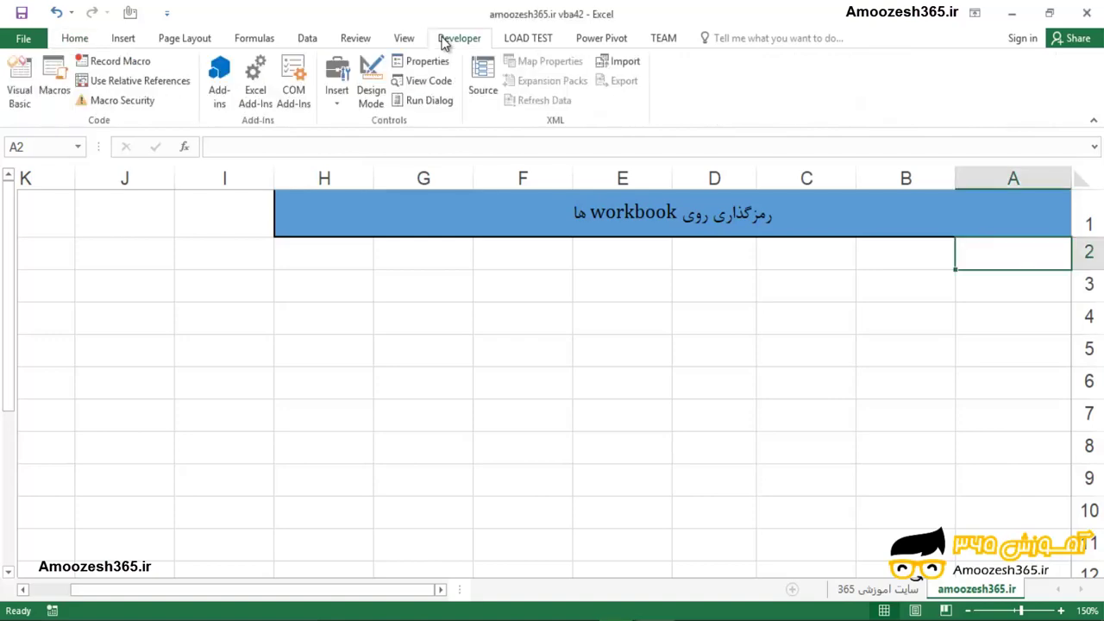
Open the Visual Basic editor and start a fresh line below the savee procedure in Module4
left_click(37, 79)
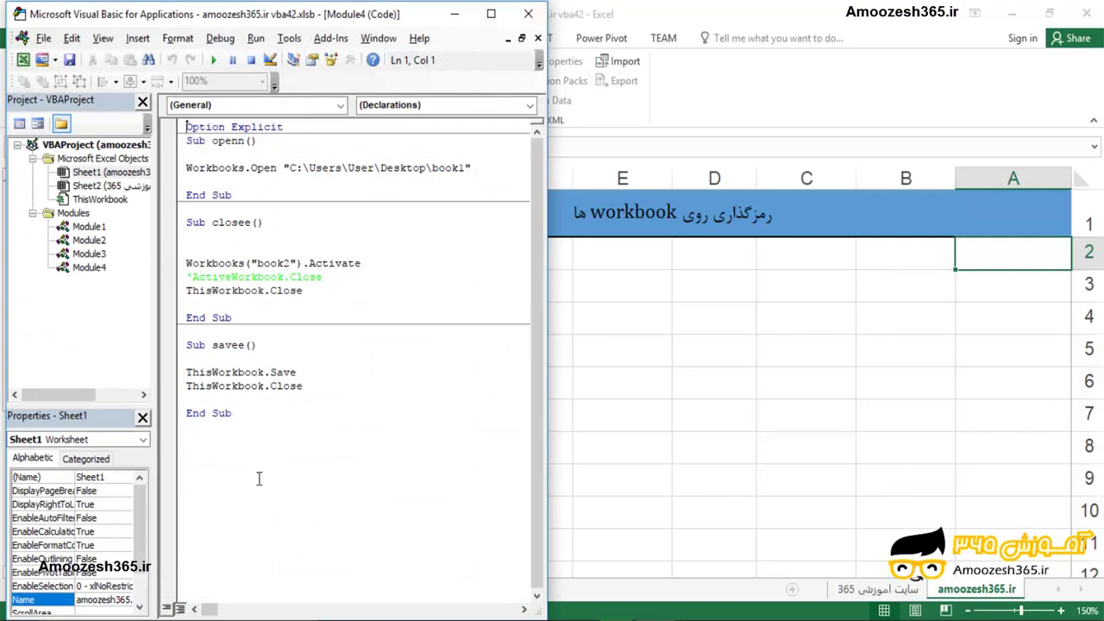
left_click(233, 465)
key("Return")
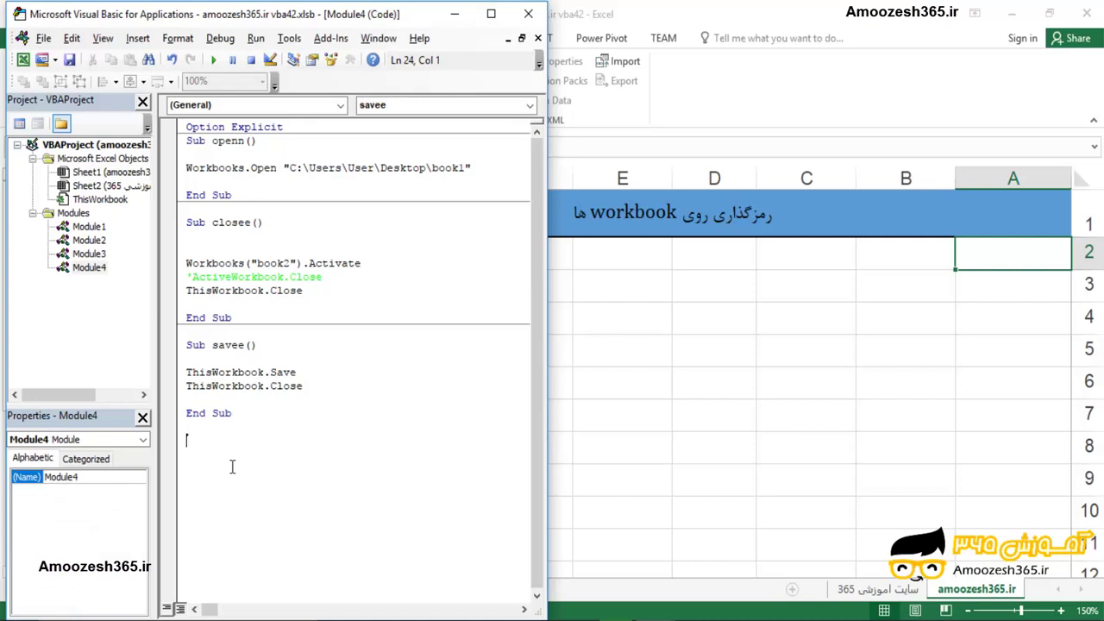
type("سع")
key("BackSpace")
key("BackSpace")
key("alt+shift")
Declare a new Sub passwordd() procedure with blank lines for its body
key("Return")
type("s")
type("ub")
type(" pa")
type("ssw")
type("ordd")
key("Return")
key("Return")
key("Return")
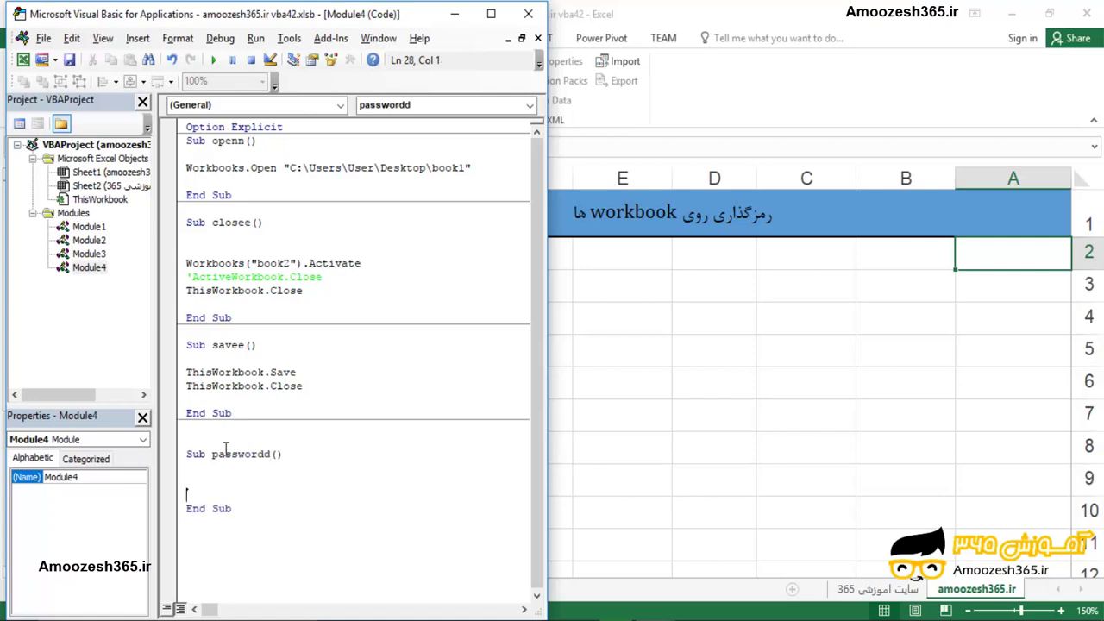
key("Return")
key("Return")
key("Up")
key("Up")
key("Up")
Begin a thisworkbook.SaveAs statement in passwordd, opening a quote for the file path
key("Down")
type("t")
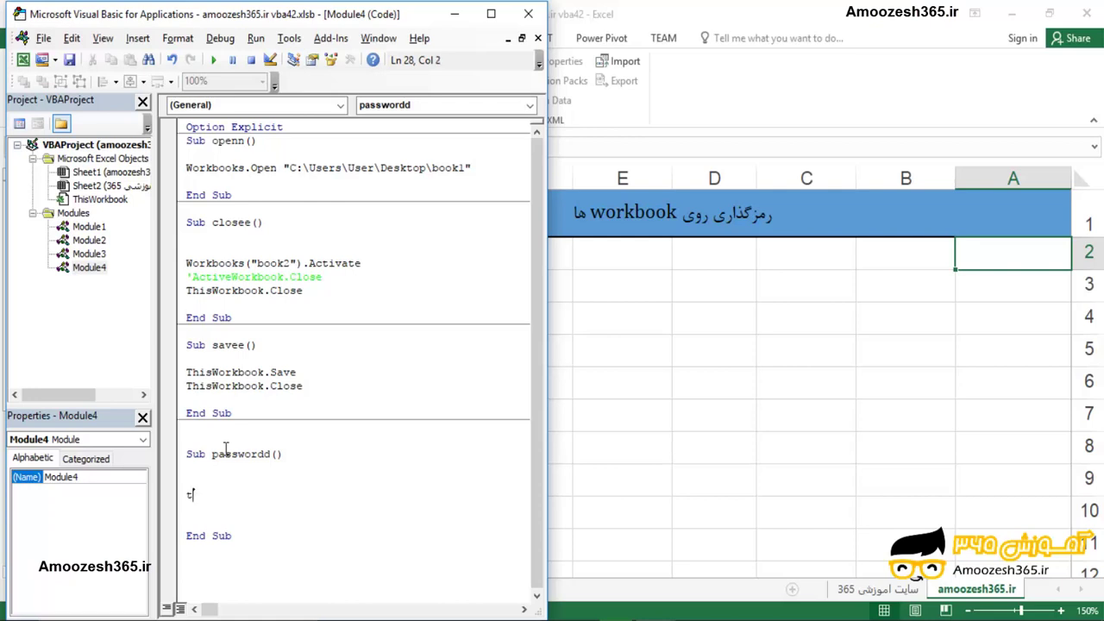
type("his")
type("wor")
type("kbo")
type("ok.")
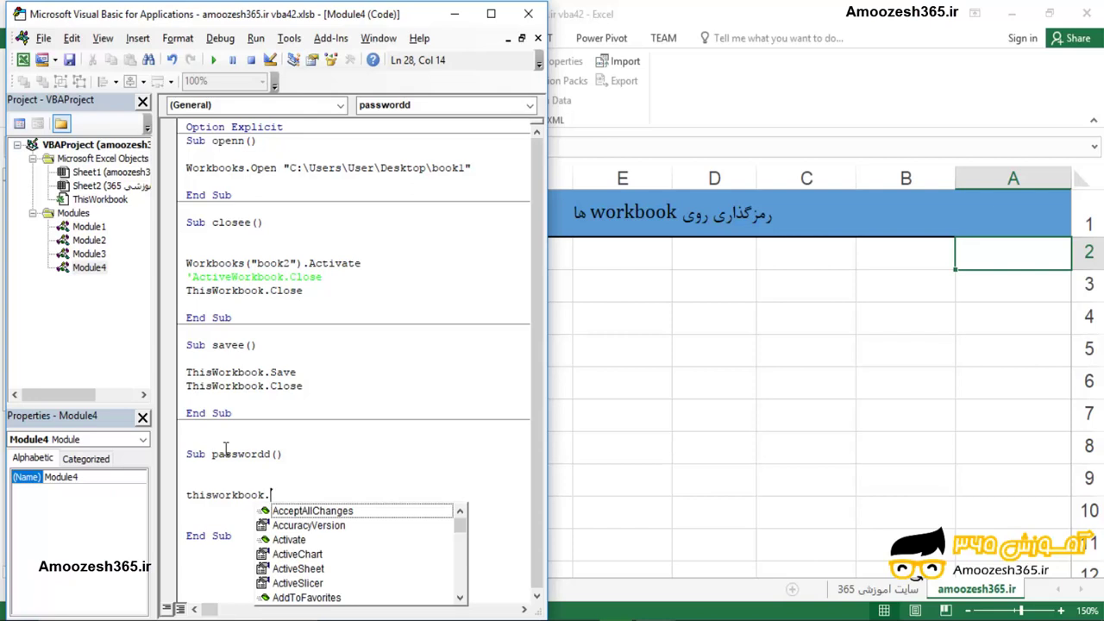
type("save")
key("Down")
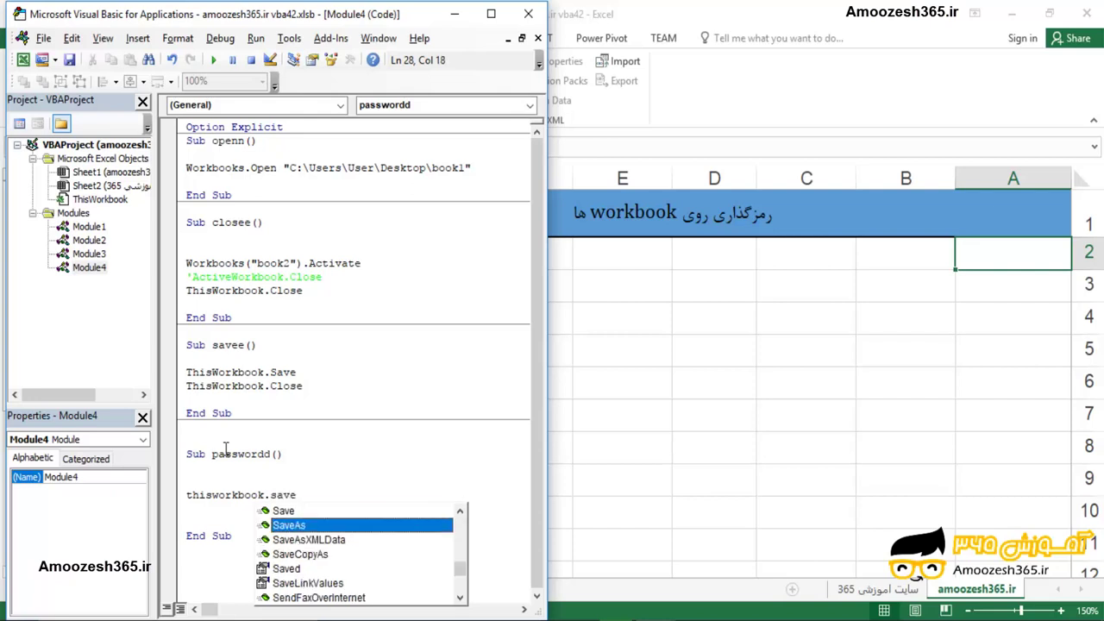
key("Tab")
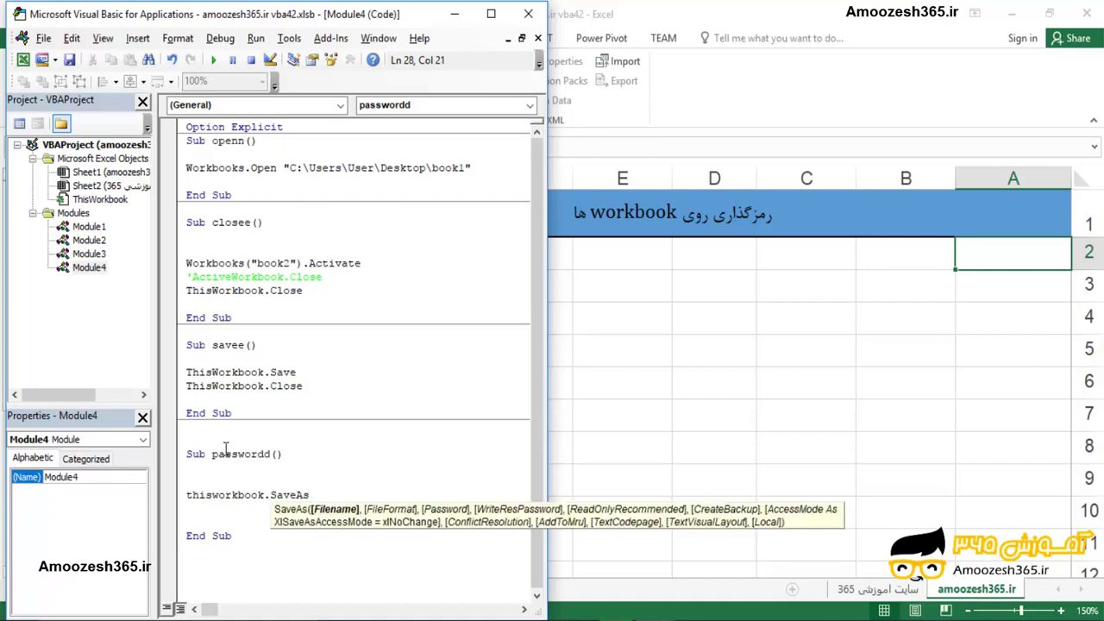
type("\"")
Create a new folder named 365 on the Desktop
left_click(1009, 14)
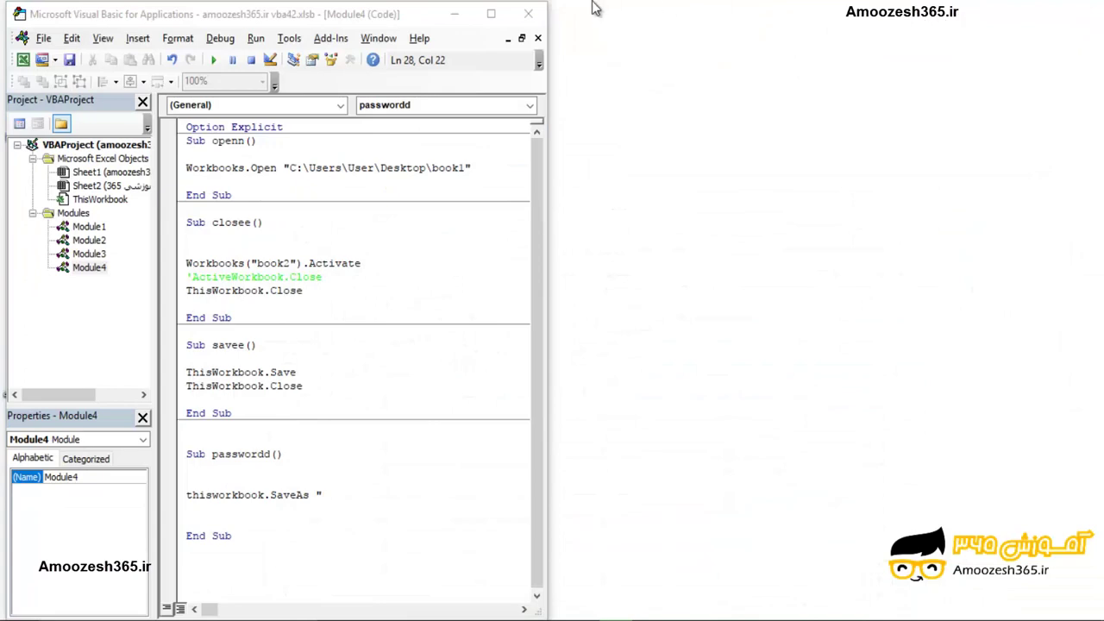
left_click(473, 16)
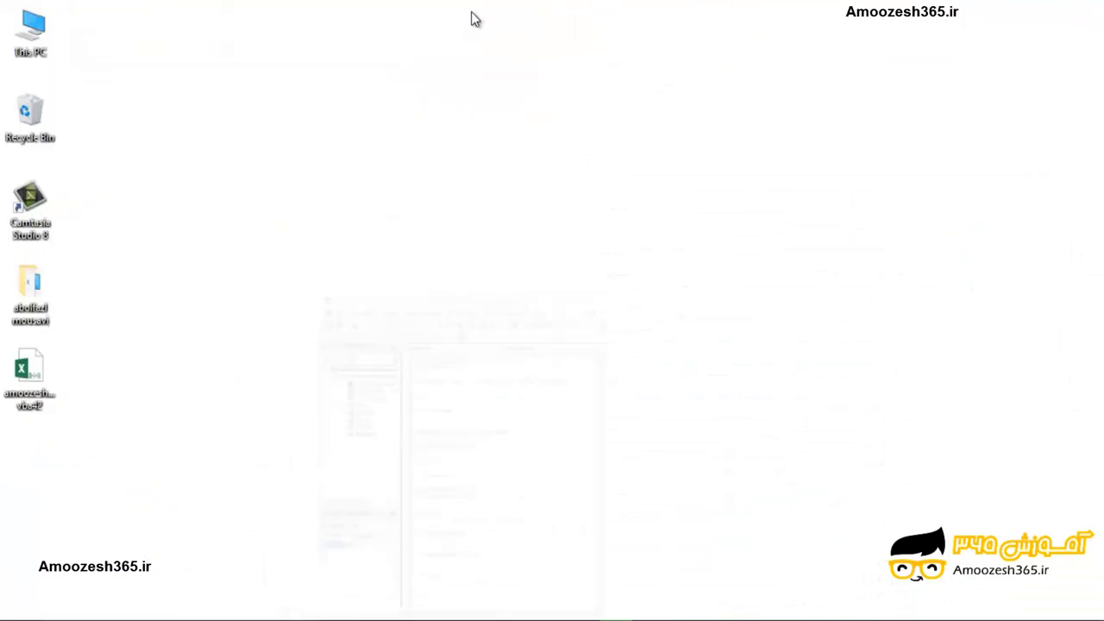
right_click(121, 316)
mouse_move(157, 490)
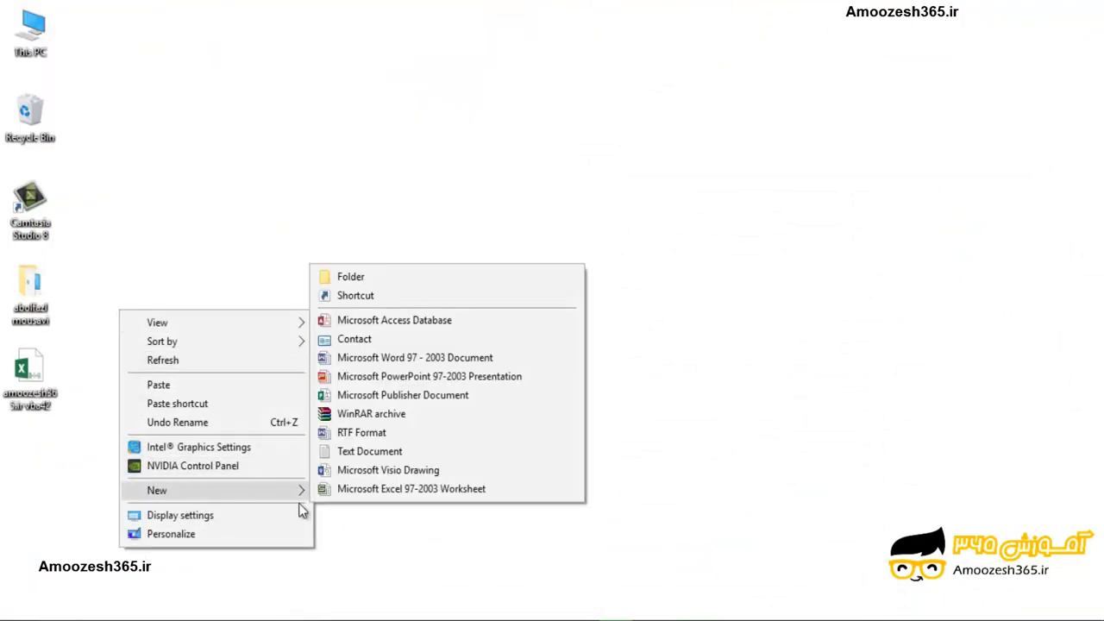
left_click(370, 276)
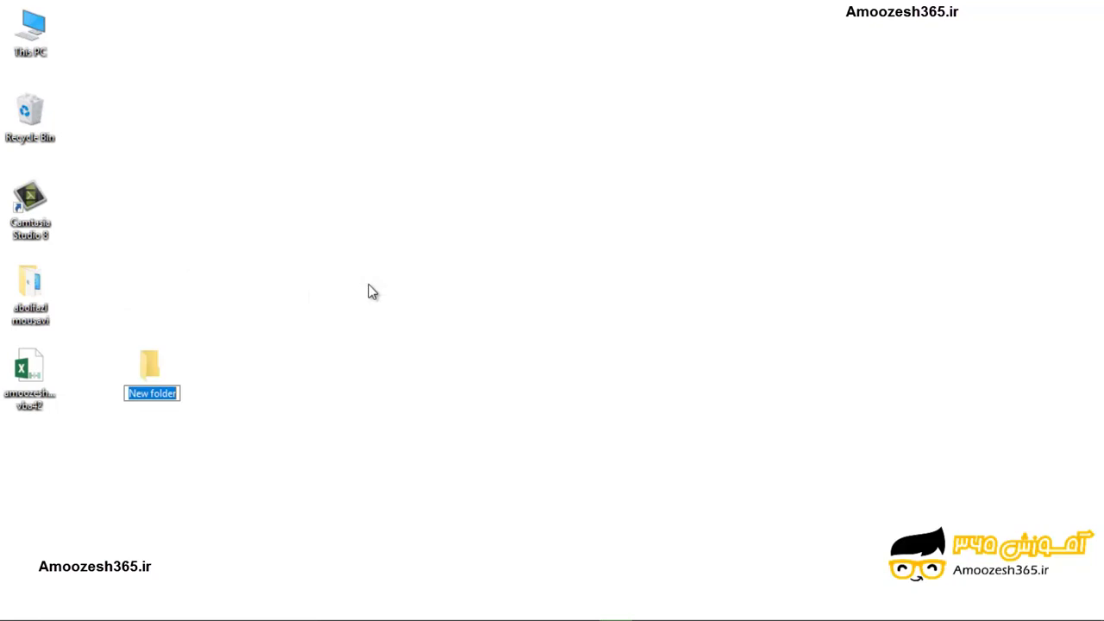
type("365")
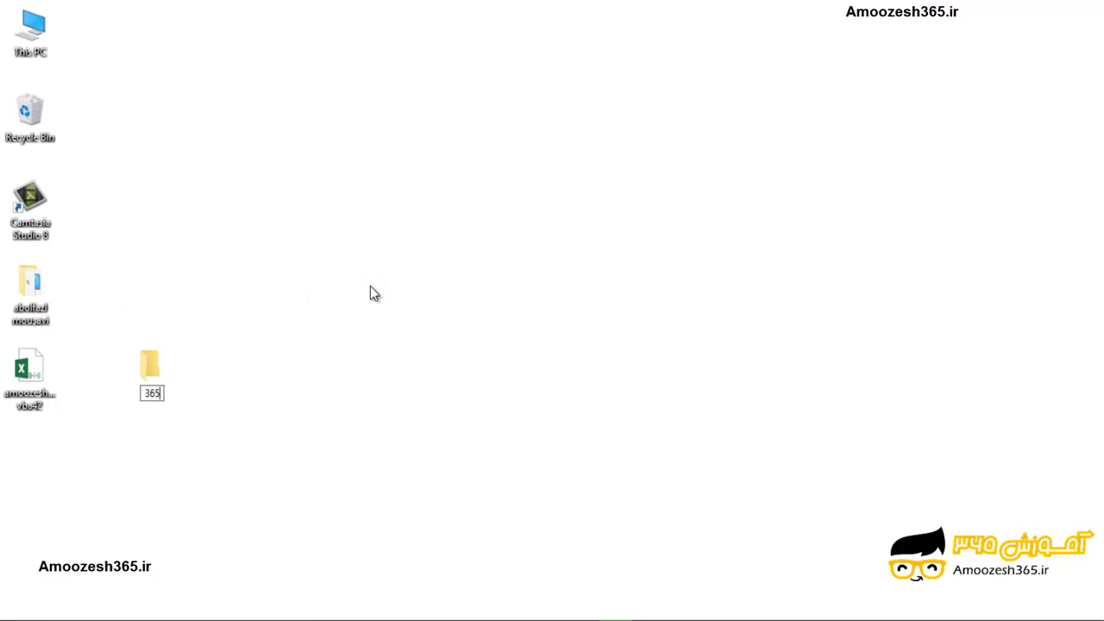
left_click(143, 369)
Open the 365 folder and copy its path C:\Users\User\Desktop\365 from the address bar
double_click(143, 365)
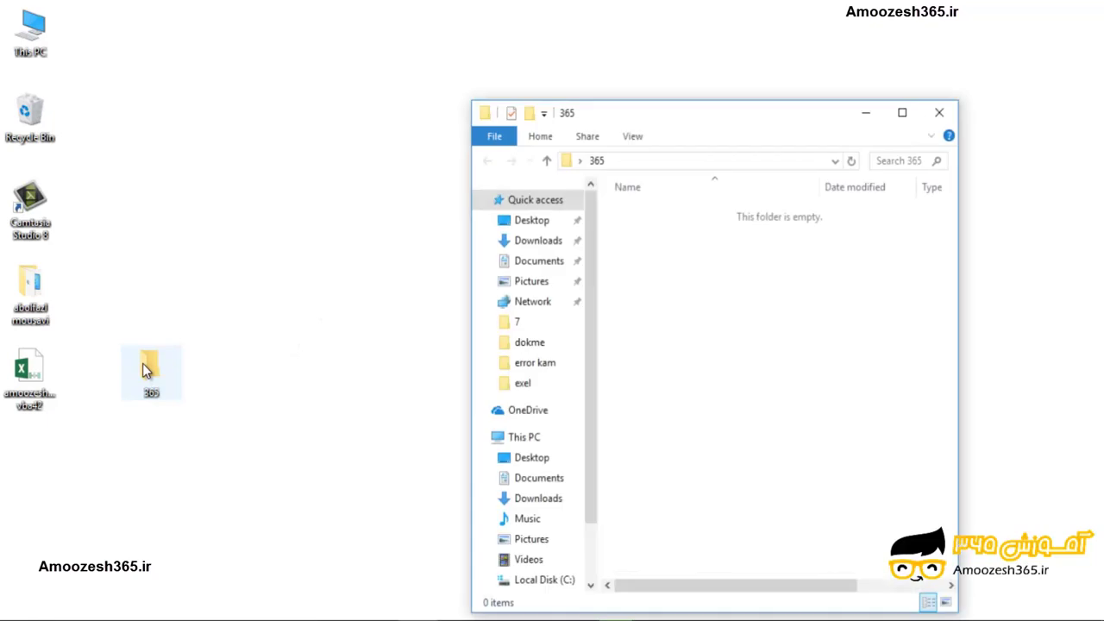
left_click(664, 160)
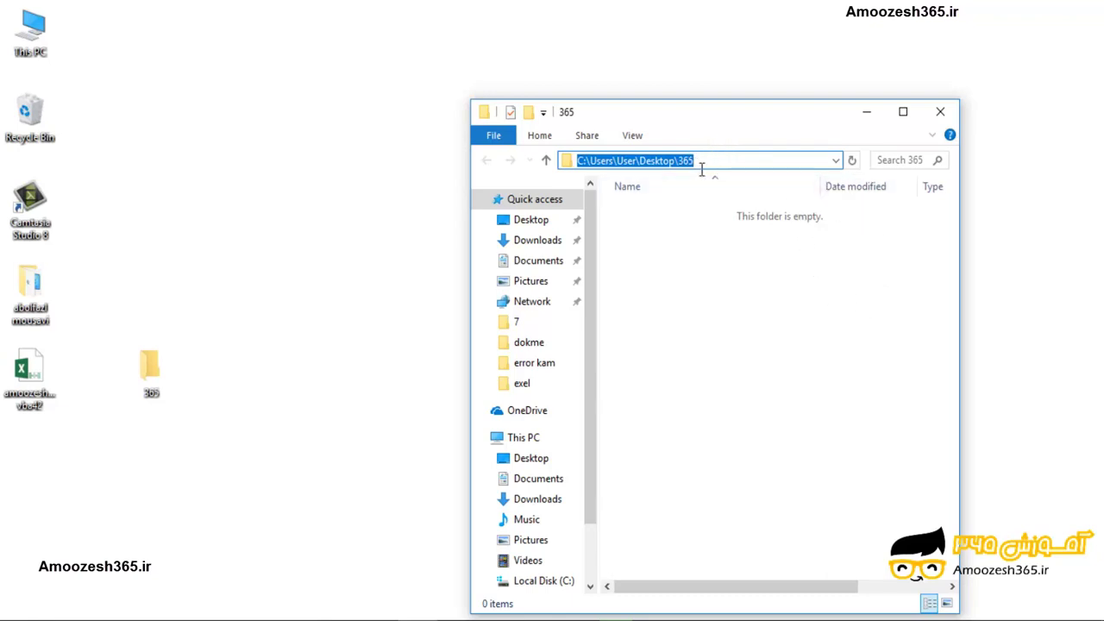
left_click(662, 614)
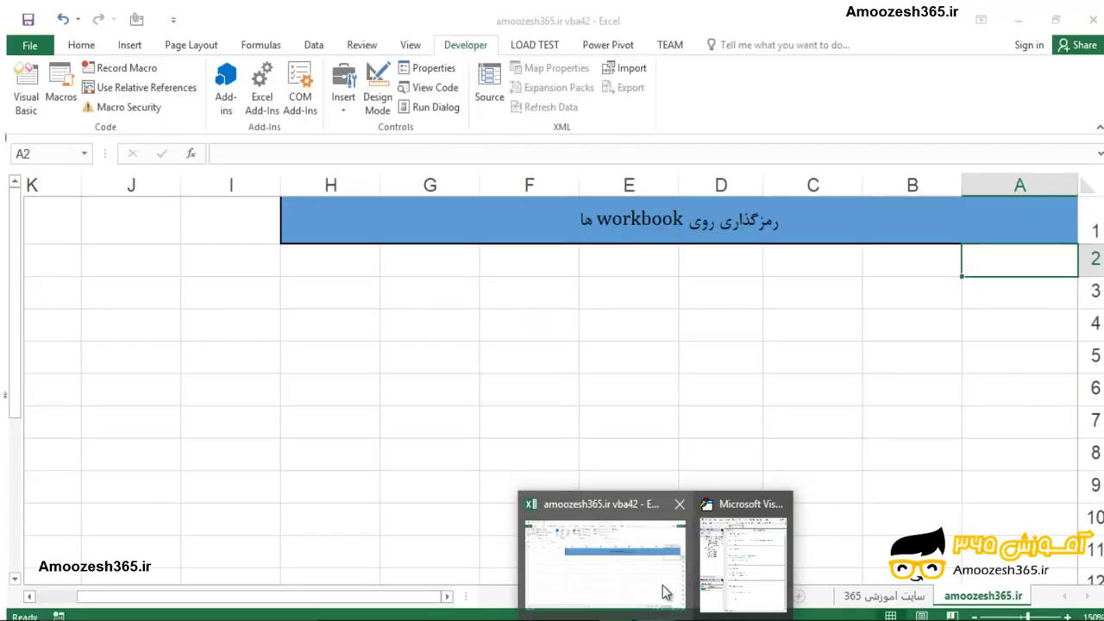
Paste the 365 folder path into SaveAs, add \password", and begin the xlOpenXML file-format argument
left_click(703, 573)
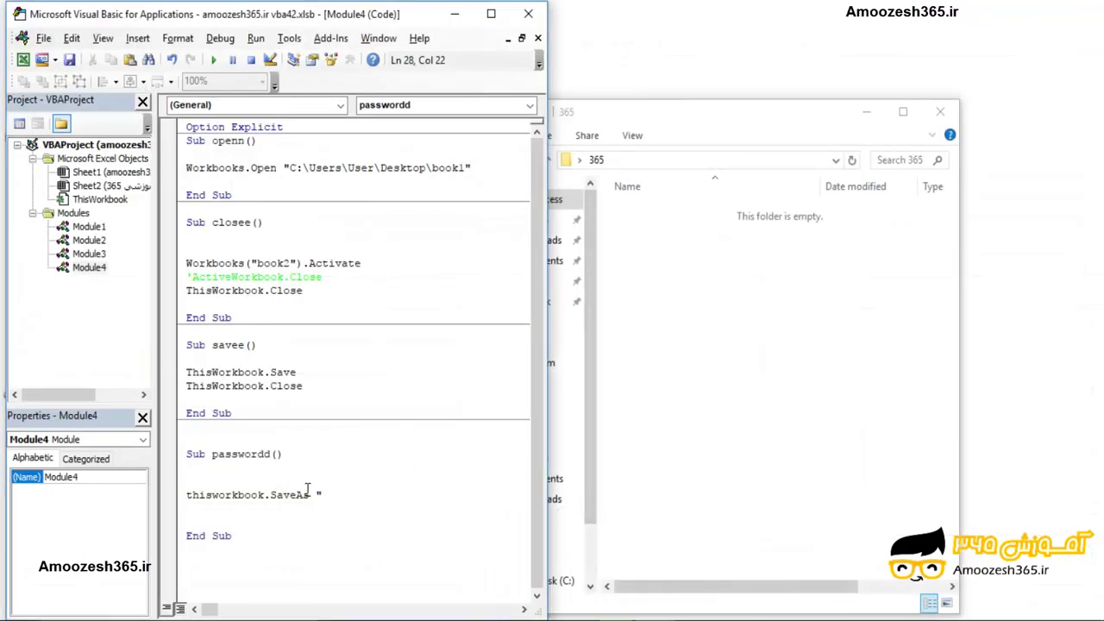
type("C:\\Users\\User\\Desktop\\365")
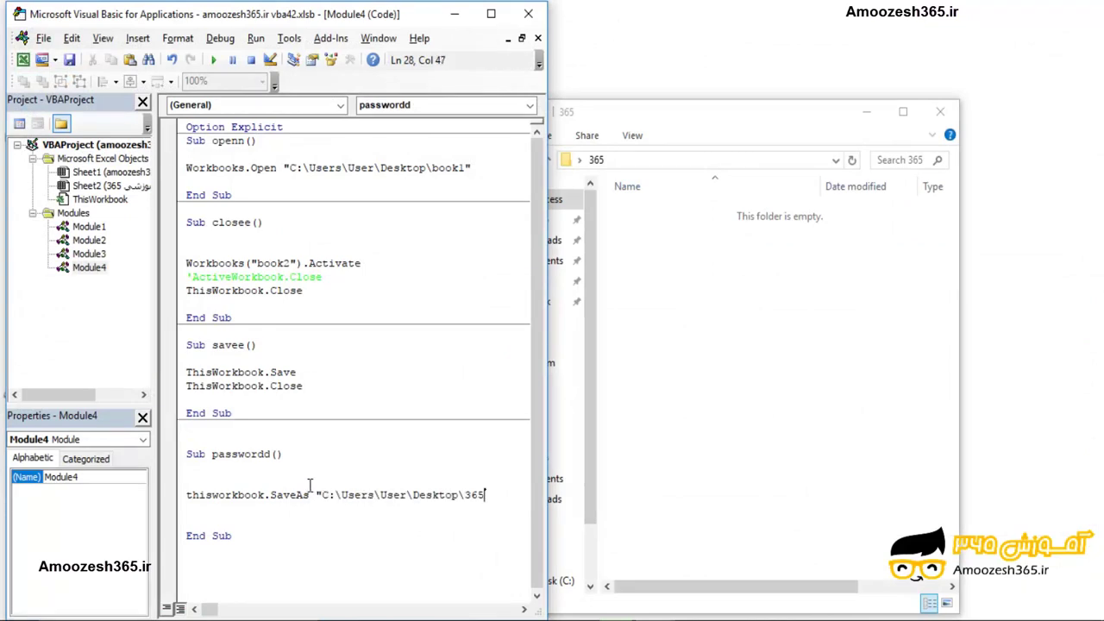
type("\\")
type("pass")
type("wor")
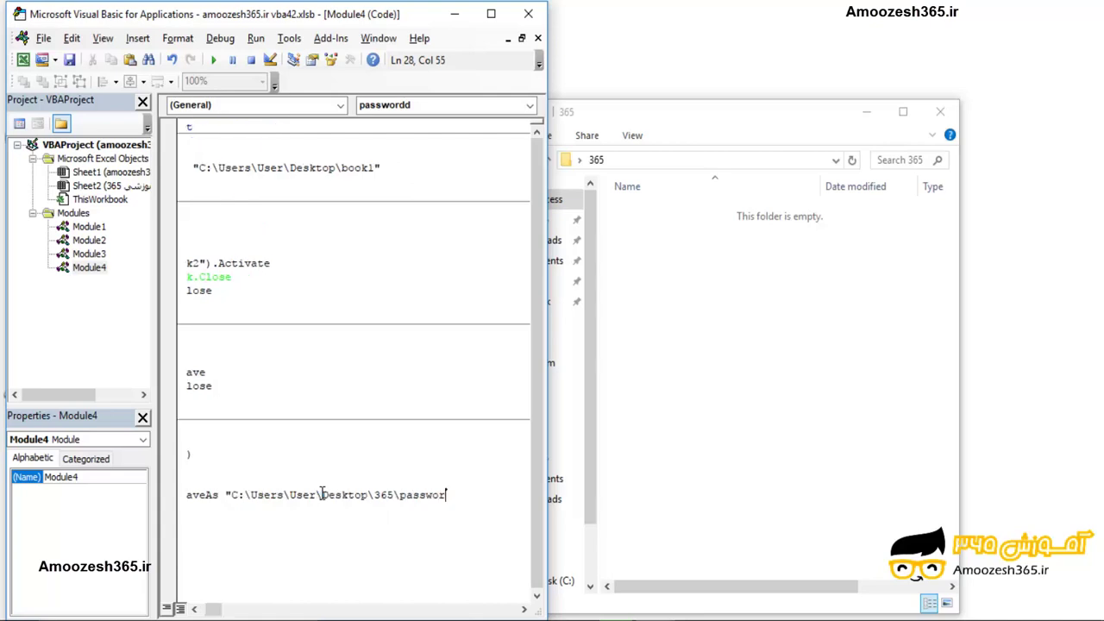
type("d\"")
type(",")
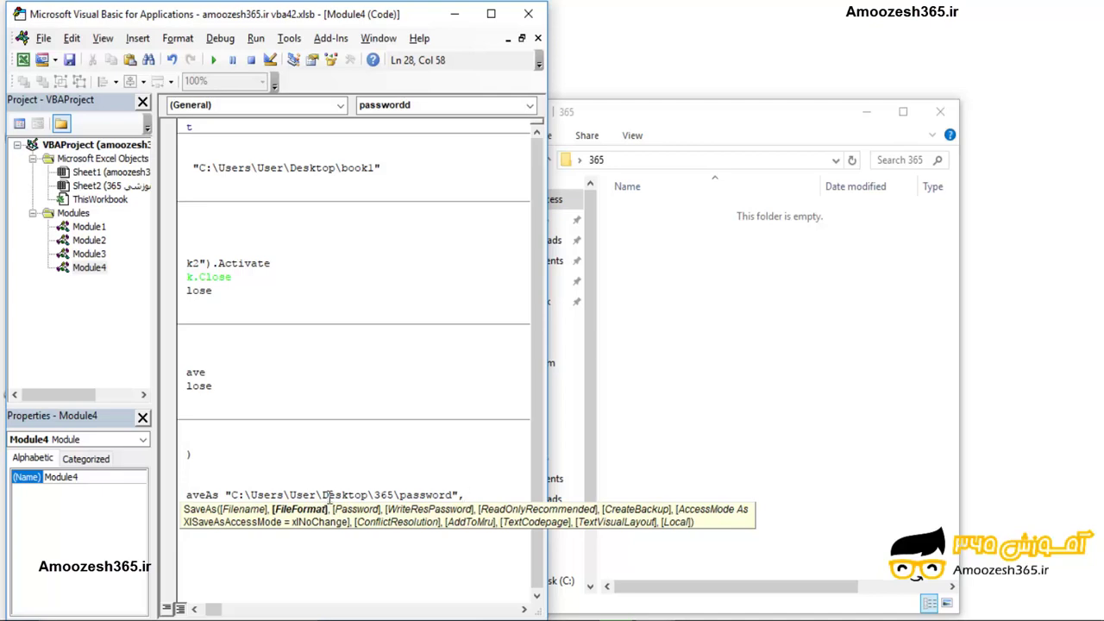
type("xlop")
type("en")
type("xl")
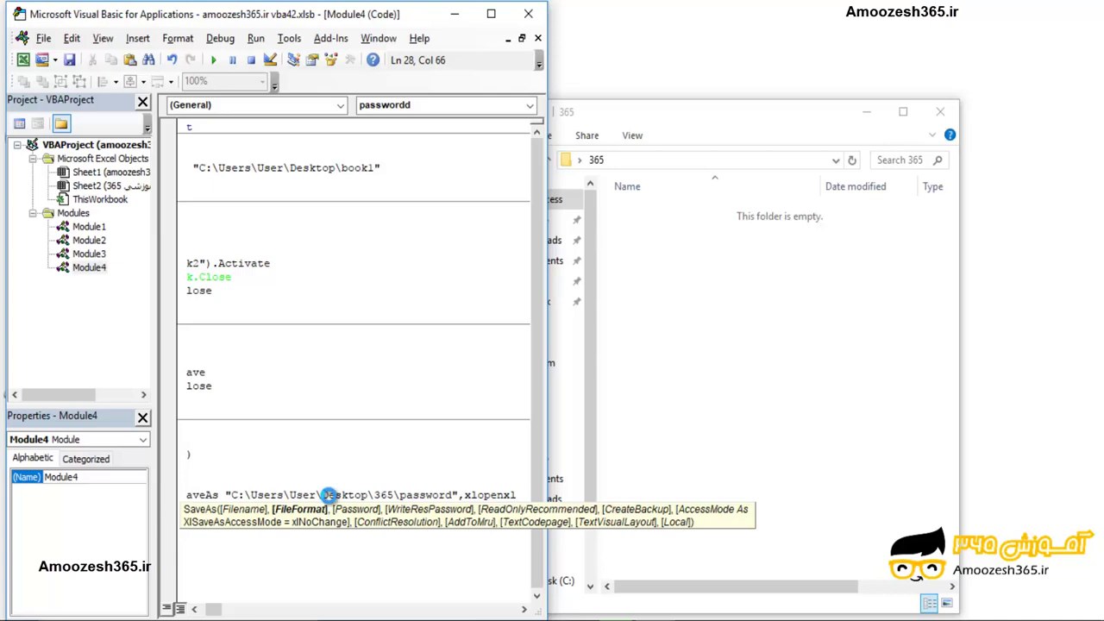
Set FileFormat to xlOpenXMLWorkbookMacroEnabled and add the open and write-access password arguments
key("ctrl+space")
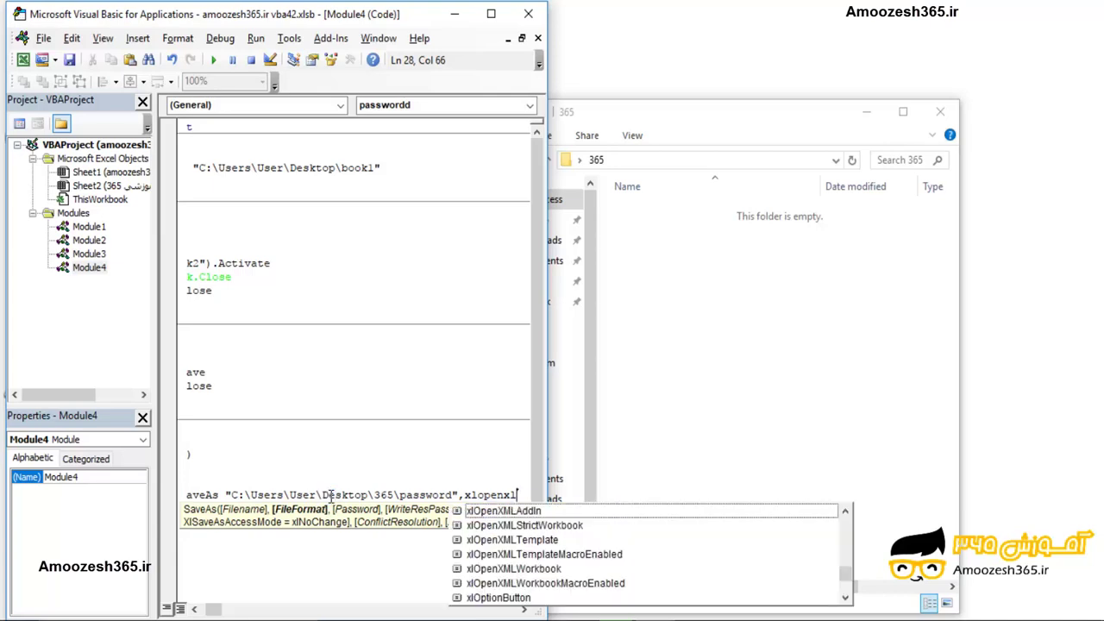
key("Down")
key("Down")
key("Down")
key("Down")
key("Down")
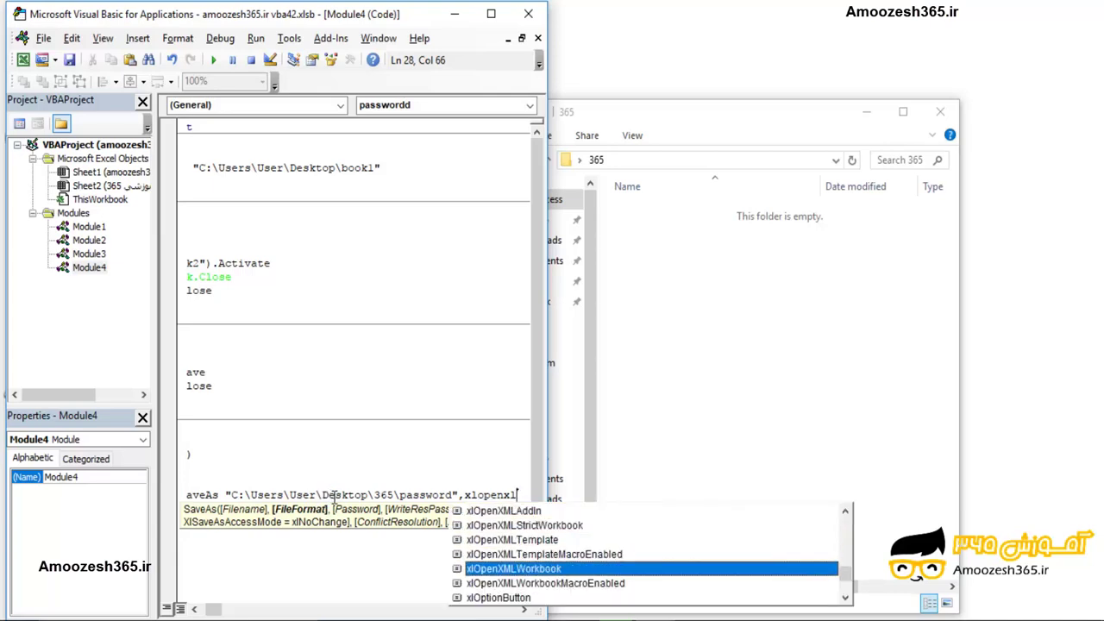
key("Down")
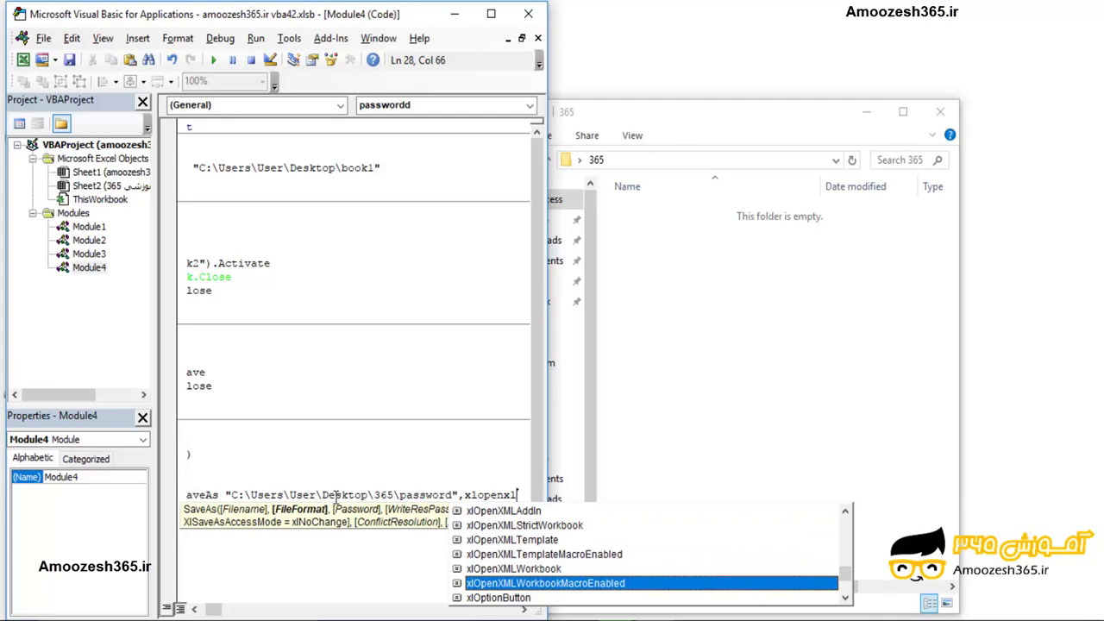
key("Tab")
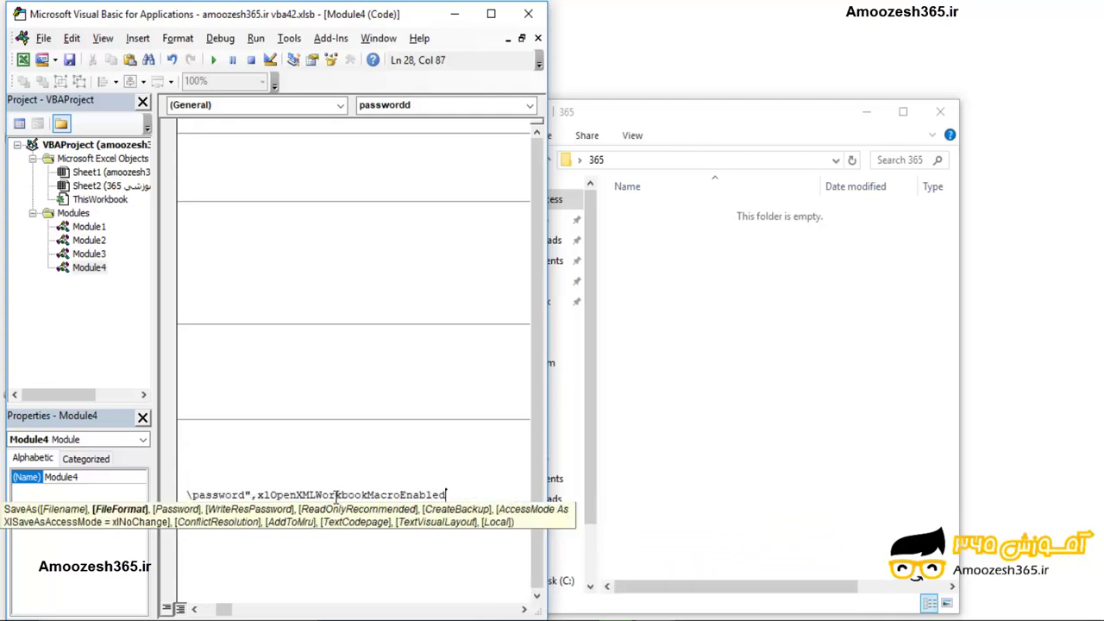
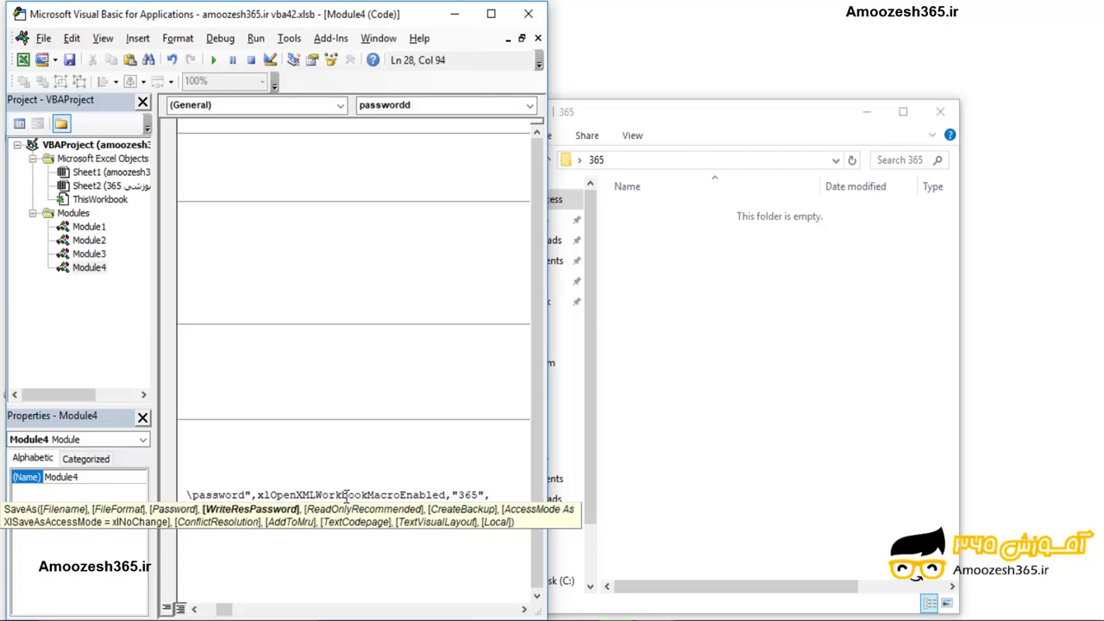
Run the passwordd macro to save password.xlsm, check the Excel window, then clear it away
left_click(214, 62)
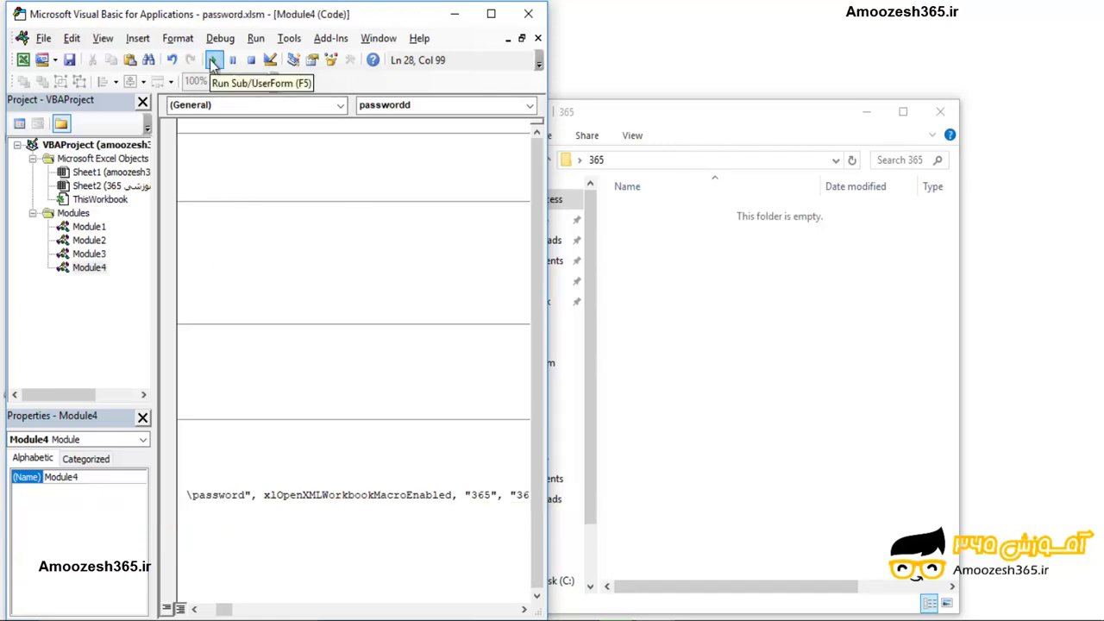
mouse_move(595, 614)
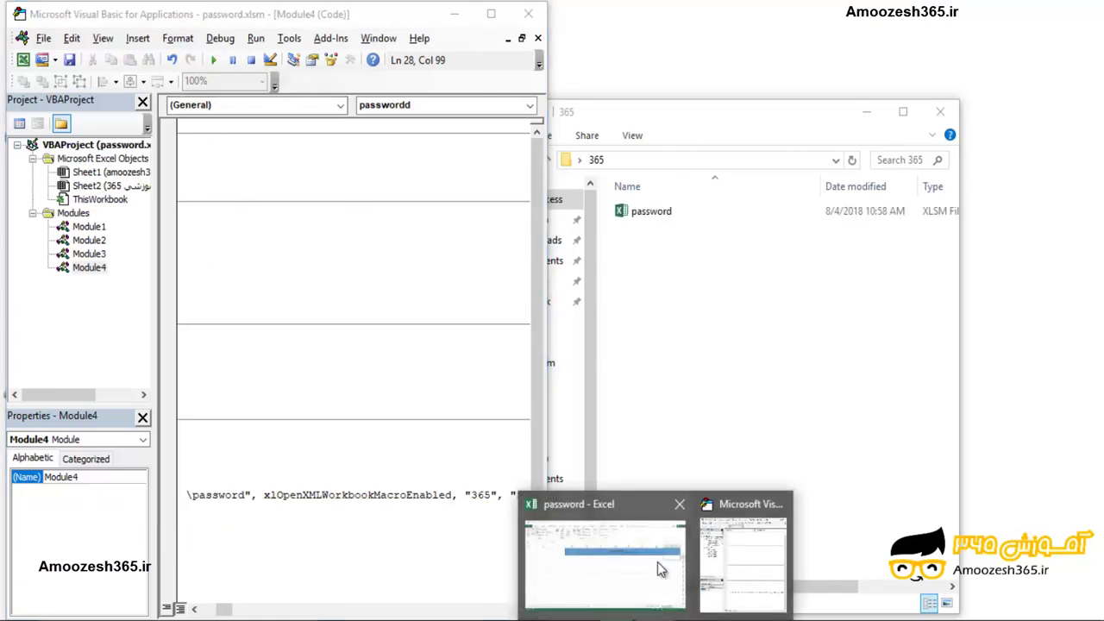
left_click(657, 562)
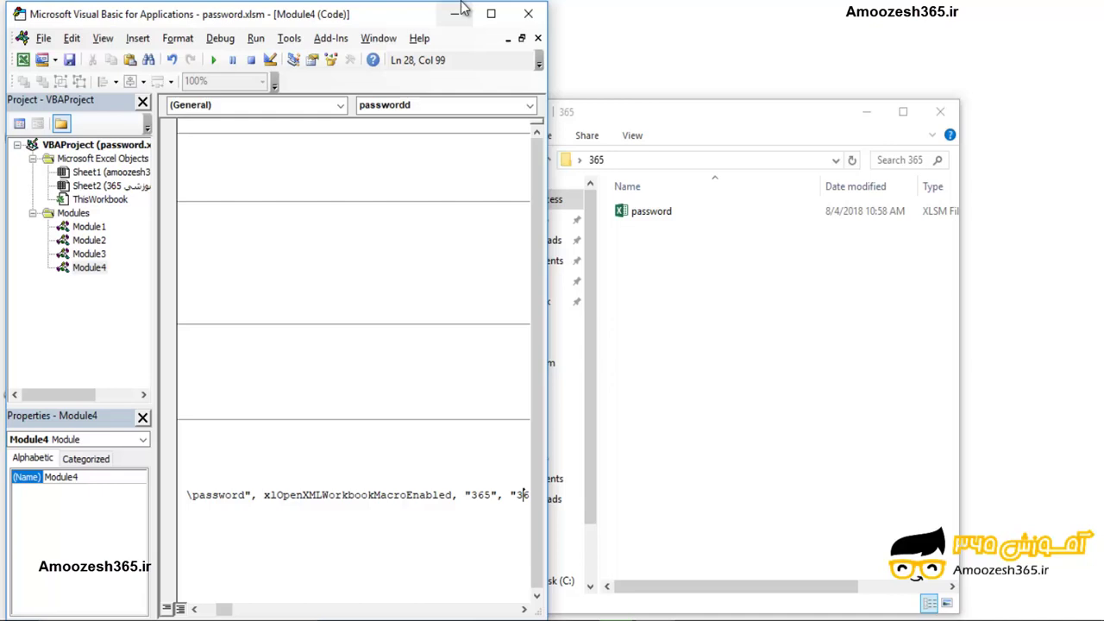
left_click(455, 12)
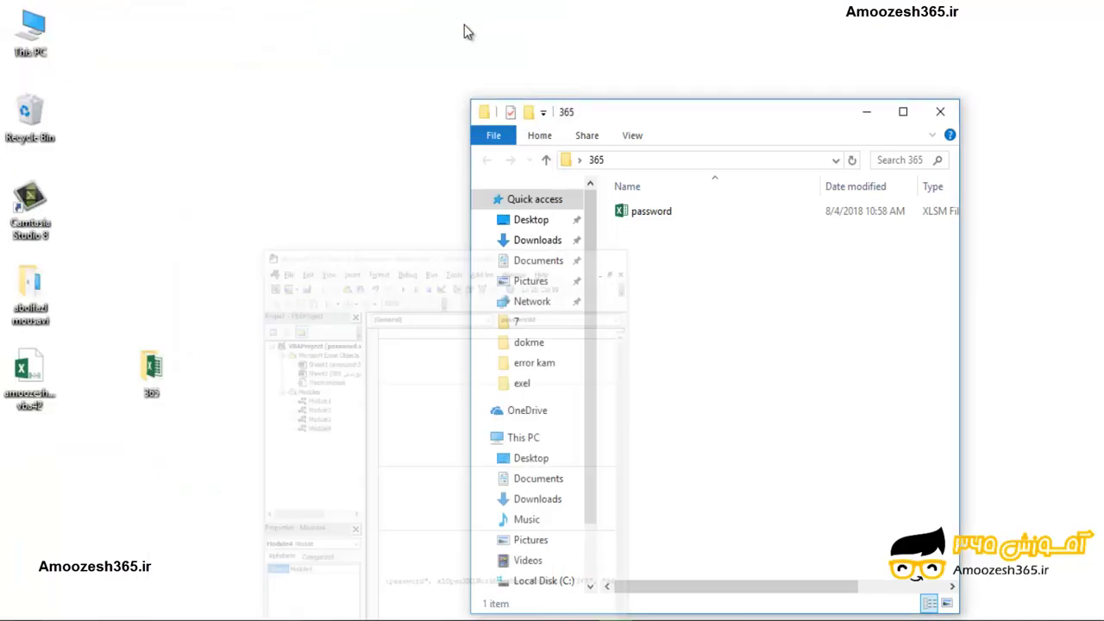
right_click(674, 215)
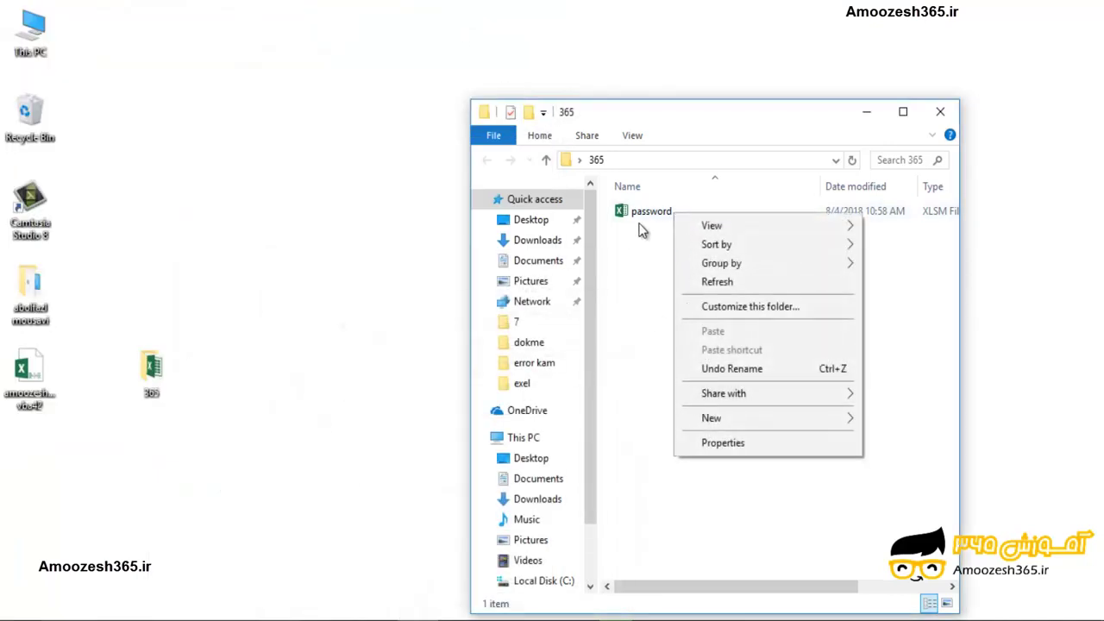
right_click(637, 214)
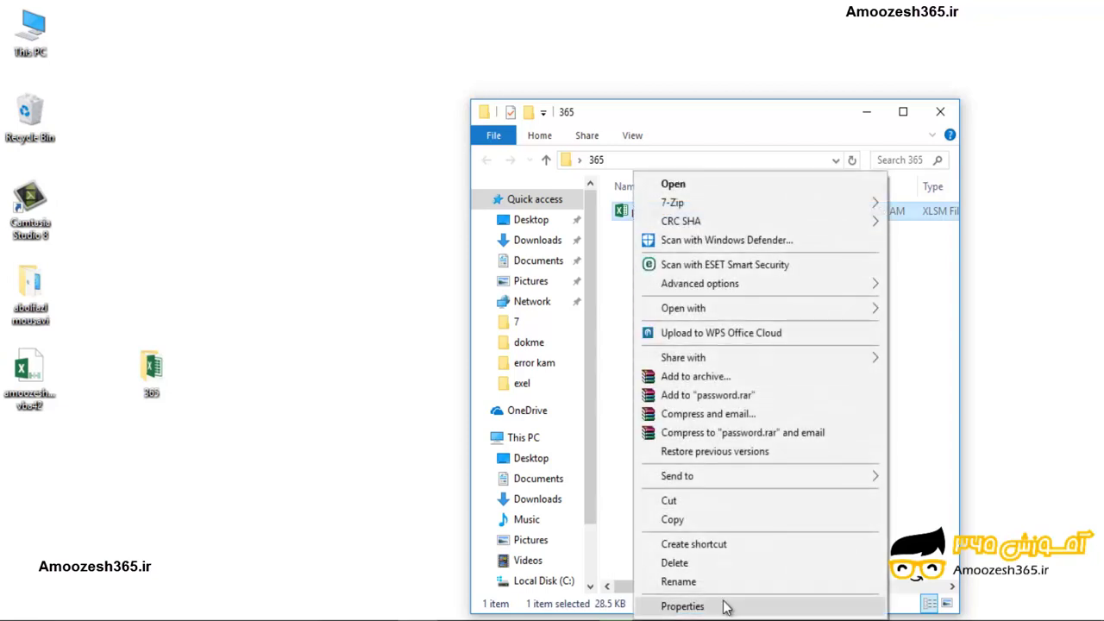
left_click(682, 606)
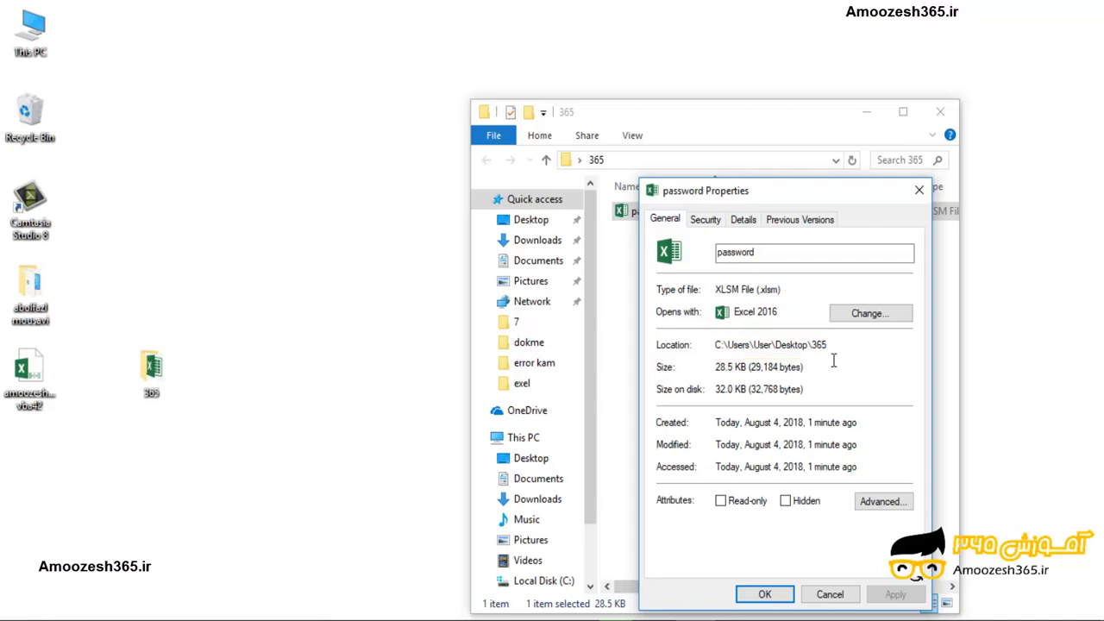
left_click(762, 595)
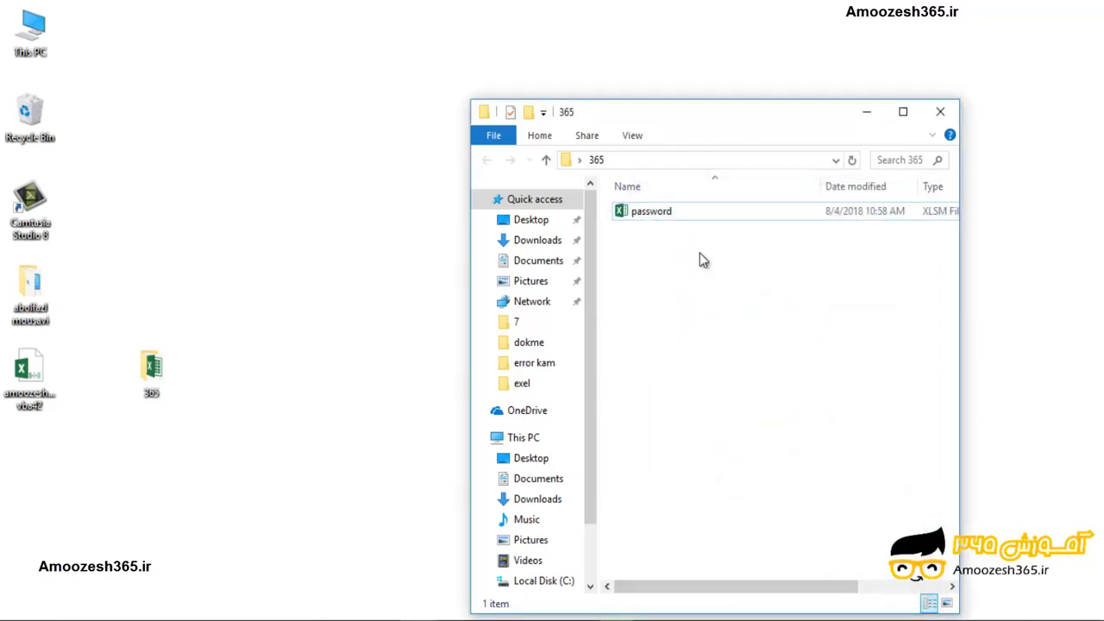
Open password.xlsm, entering the open password and then the write-access password
double_click(668, 214)
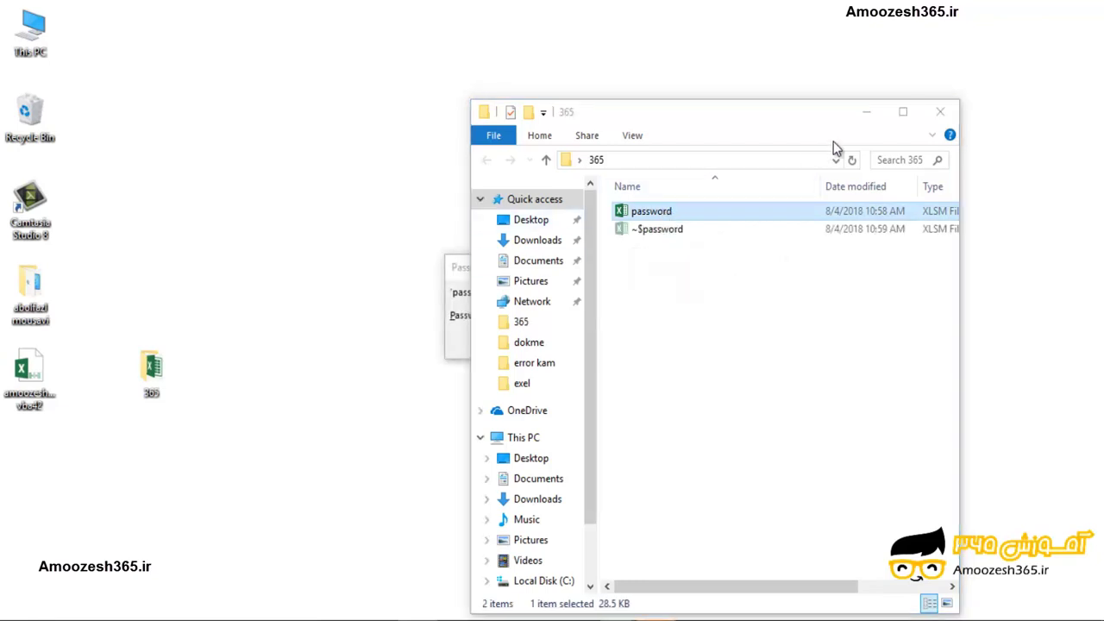
left_click(867, 112)
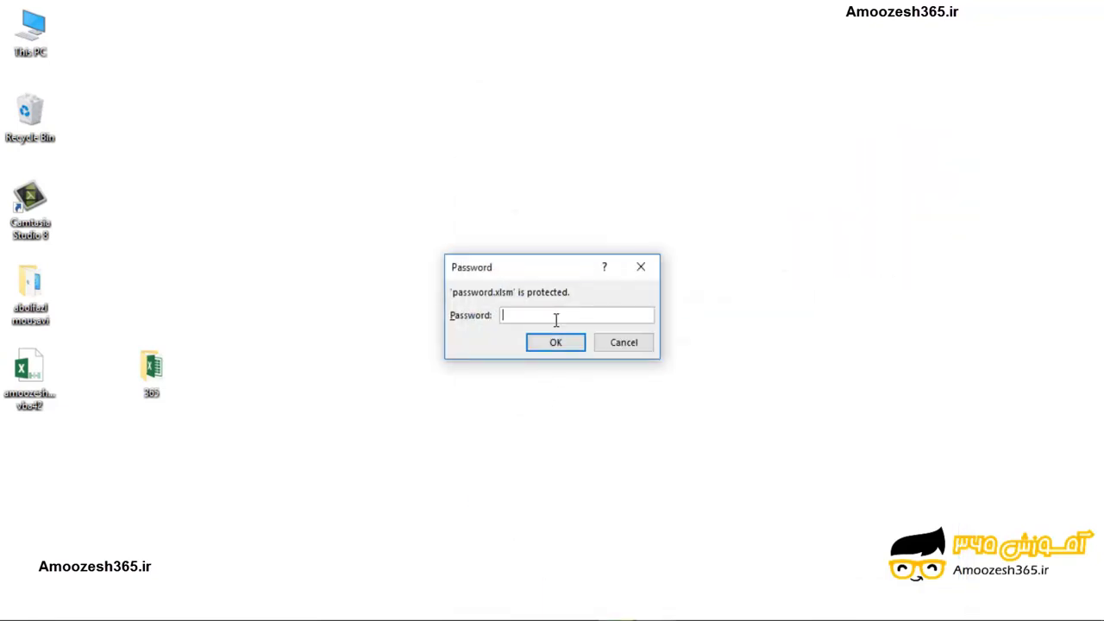
key("Return")
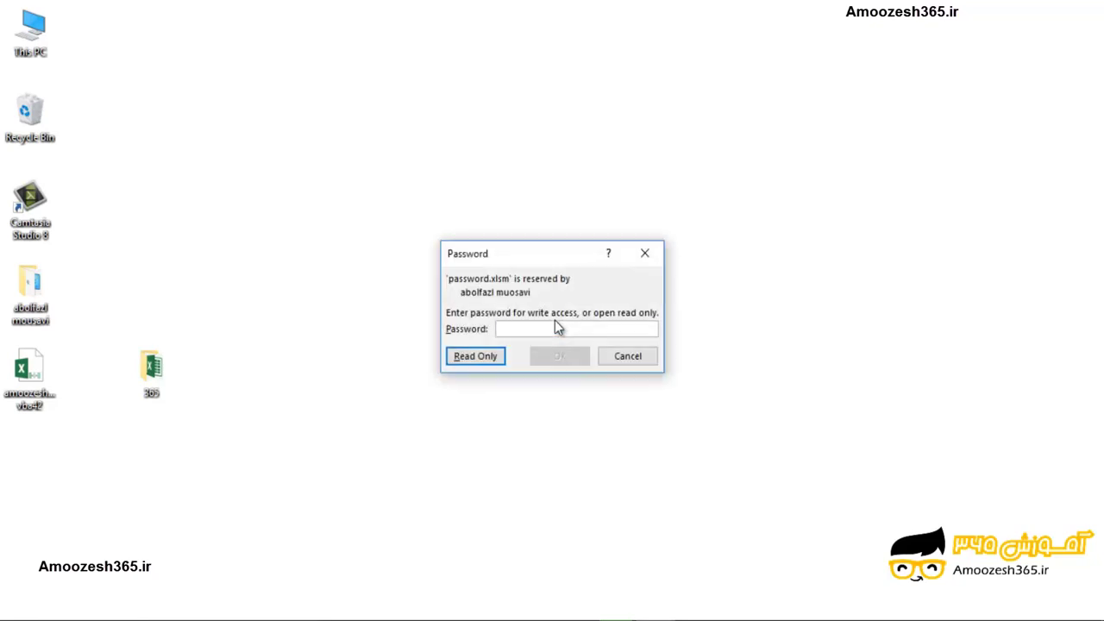
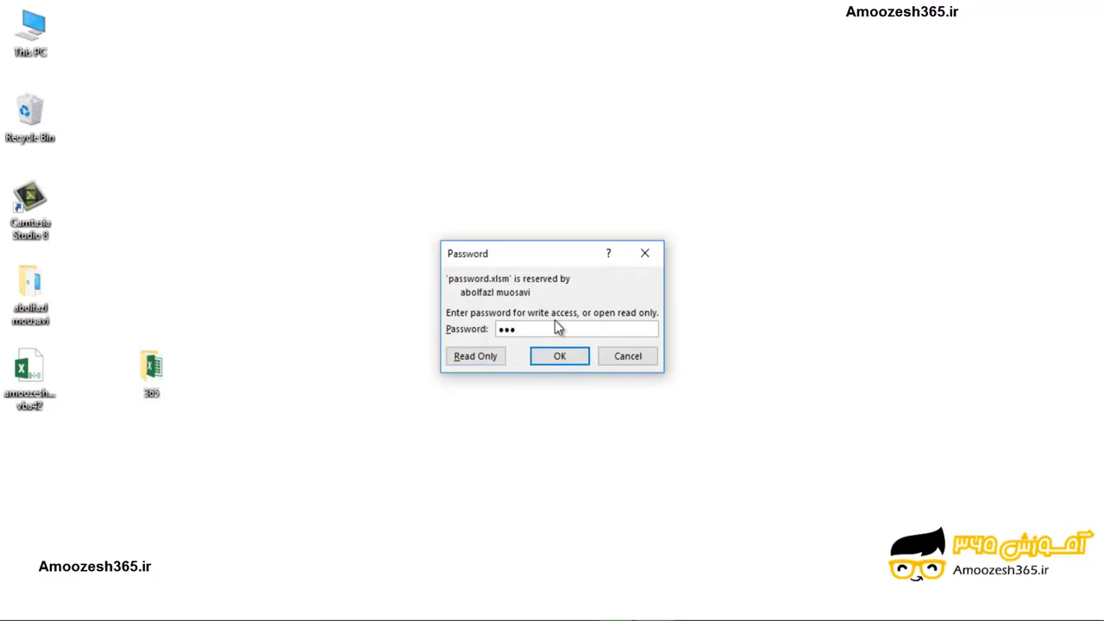
key("Return")
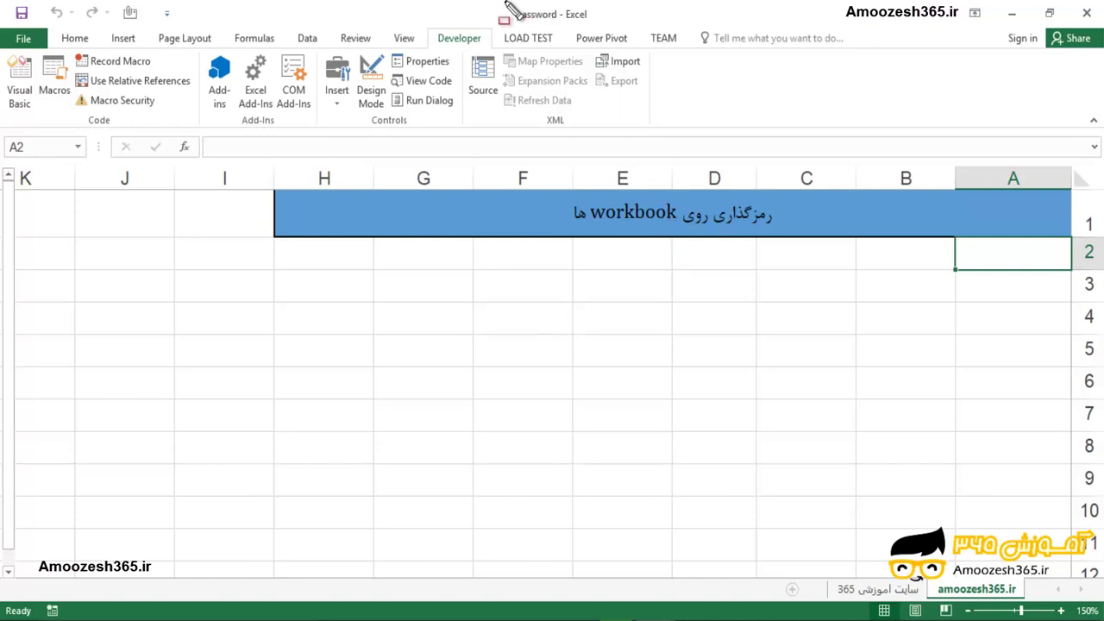
Open the VBA editor on password.xlsm to review the passwordd SaveAs code in Module4
left_click_drag(501, 2, 596, 30)
left_click(21, 86)
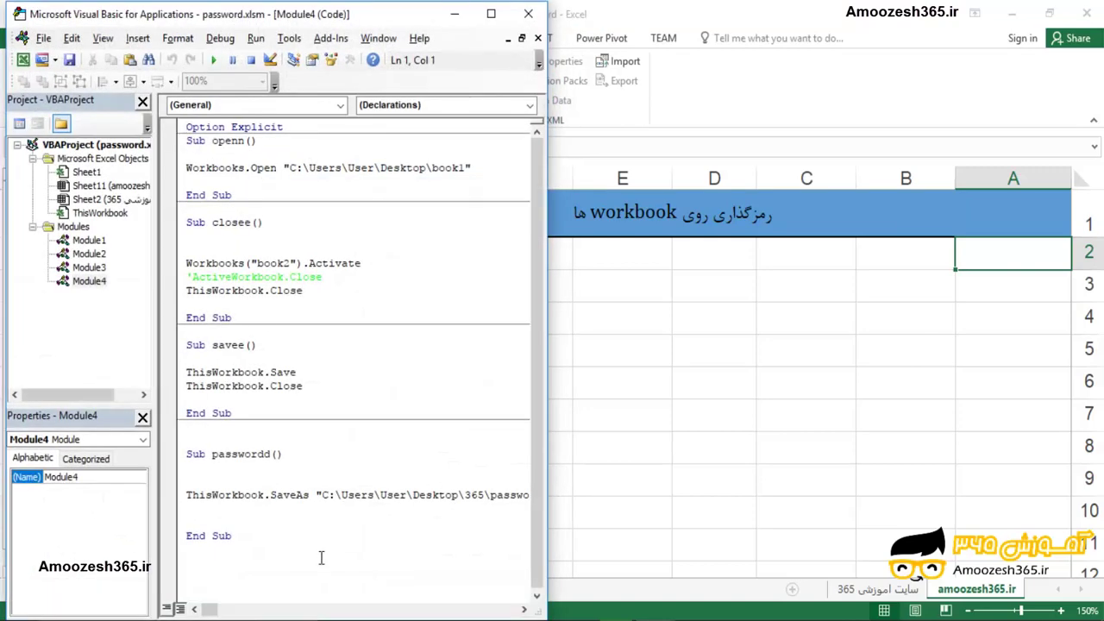